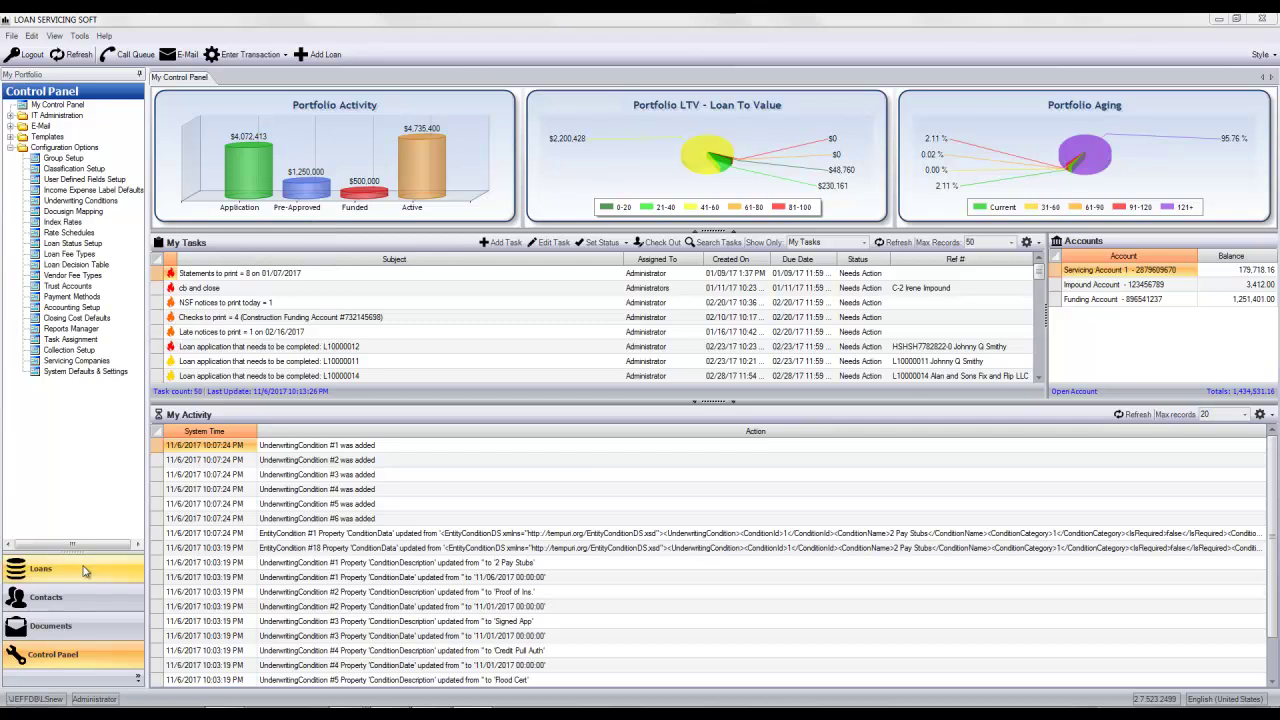
Start a new borrower record in the contacts and enter only the first word of the company name Jon Q Smith LLC
click(70, 600)
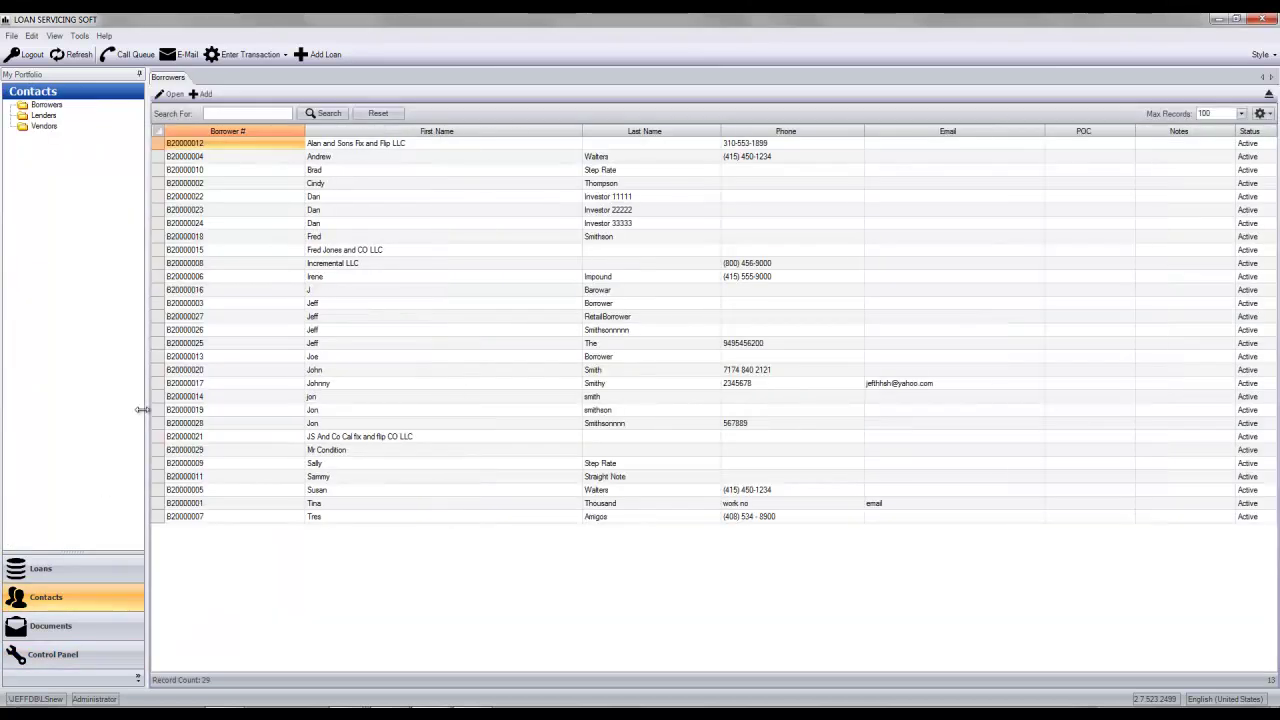
click(48, 106)
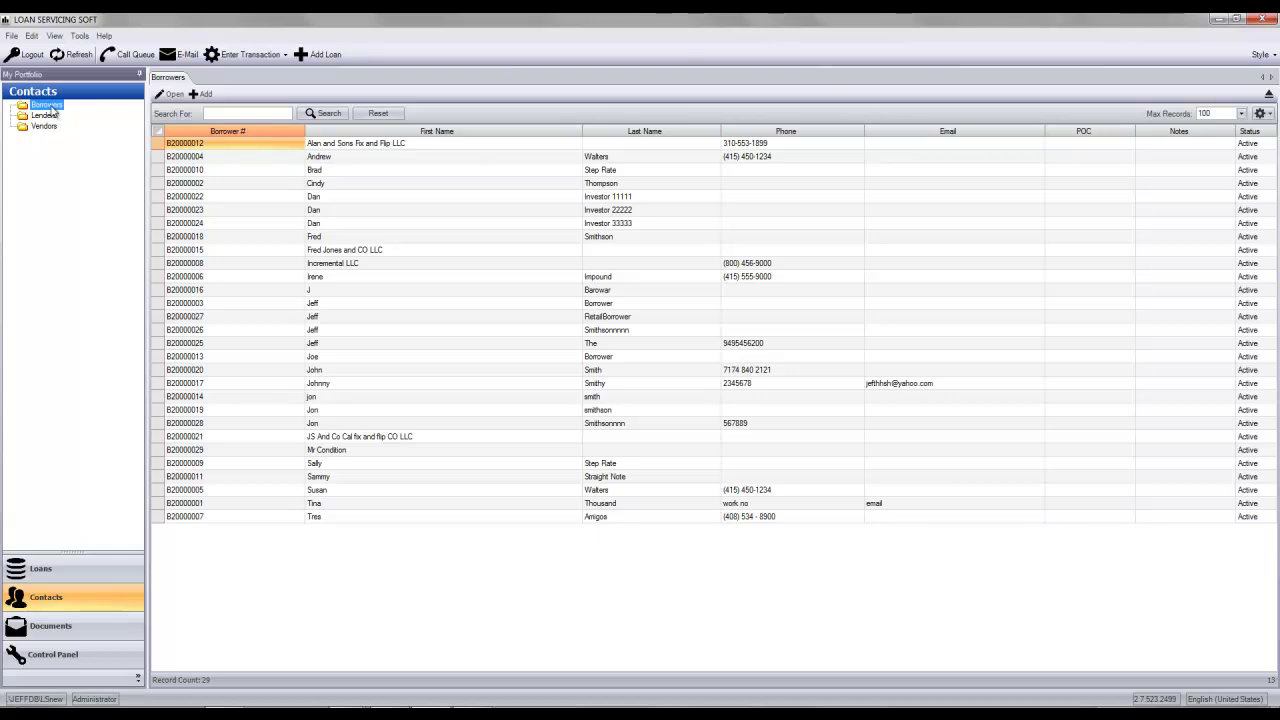
click(198, 94)
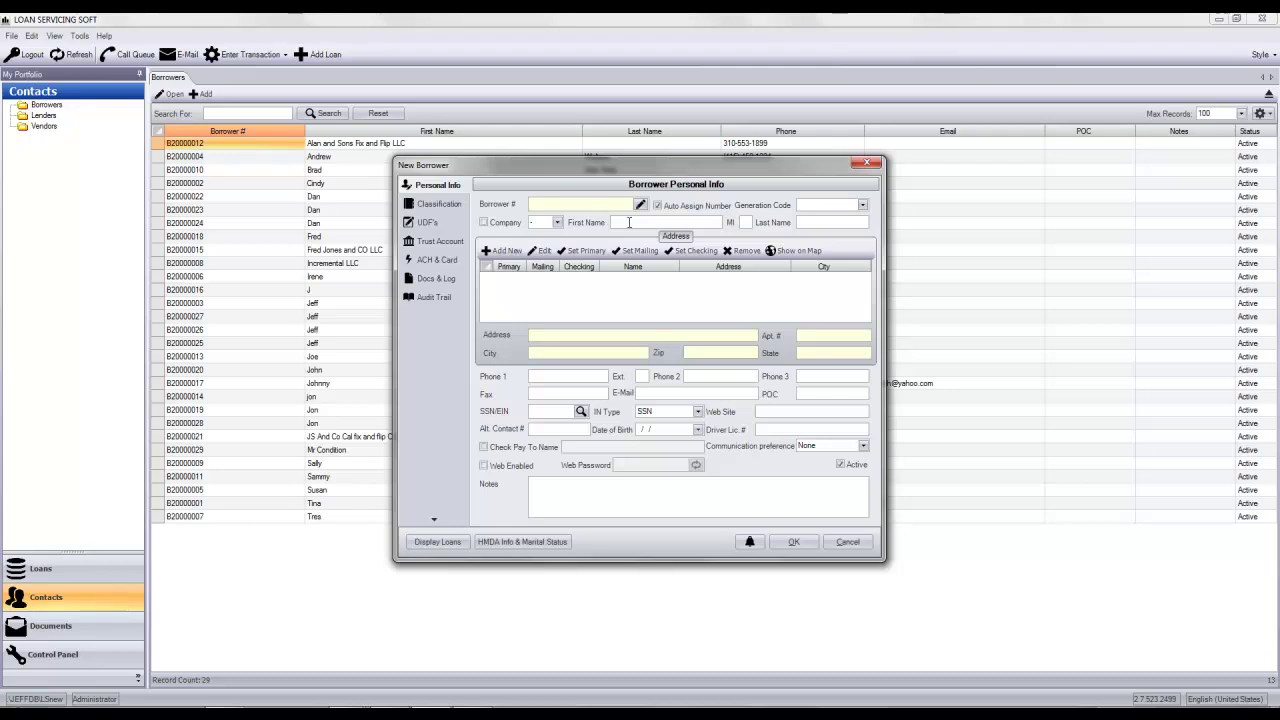
text(o)
key(Tab)
text(Q)
key(Tab)
text(Sm)
key(BackSpace)
key(BackSpace)
key(BackSpace)
key(BackSpace)
click(745, 222)
key(BackSpace)
Complete the new borrower's name as Jon Q Smith LLC and mark the borrower as a company
click(664, 223)
text(Q Smith LL)
click(488, 223)
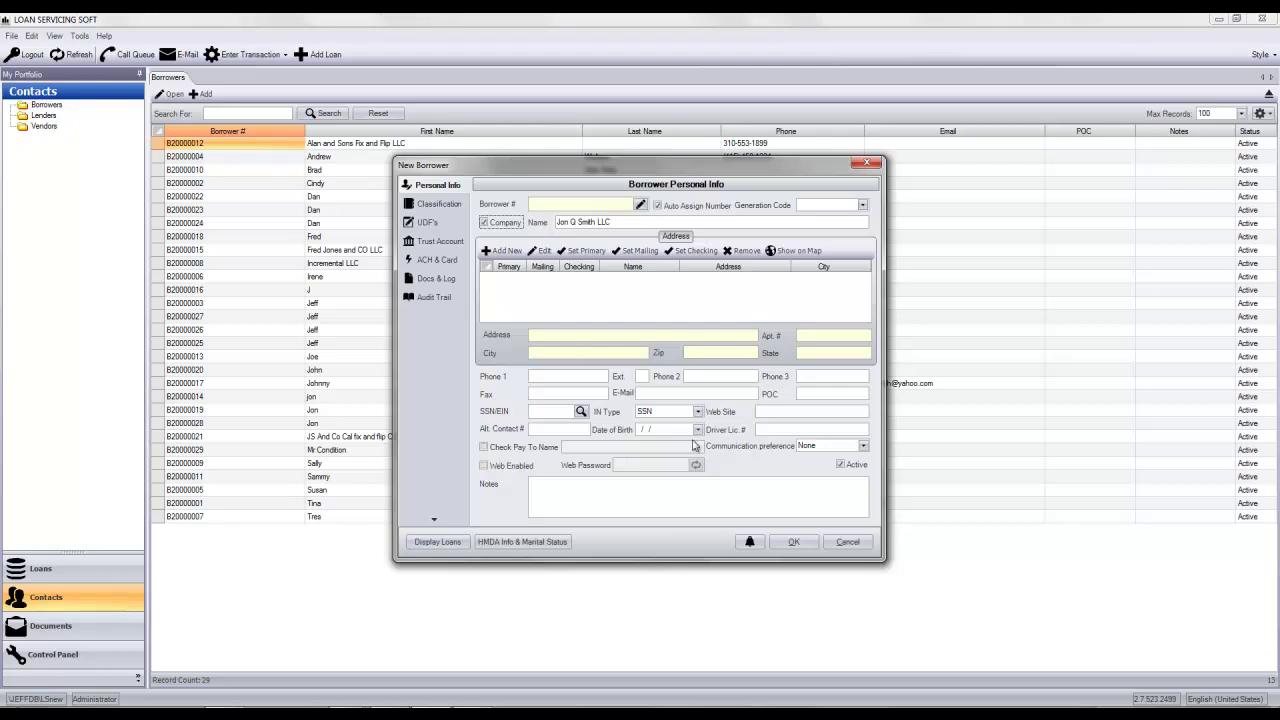
Look through the new borrower's Classification, UDF's, Trust Account, ACH & Card, Docs & Log and Audit Trail sections
click(437, 206)
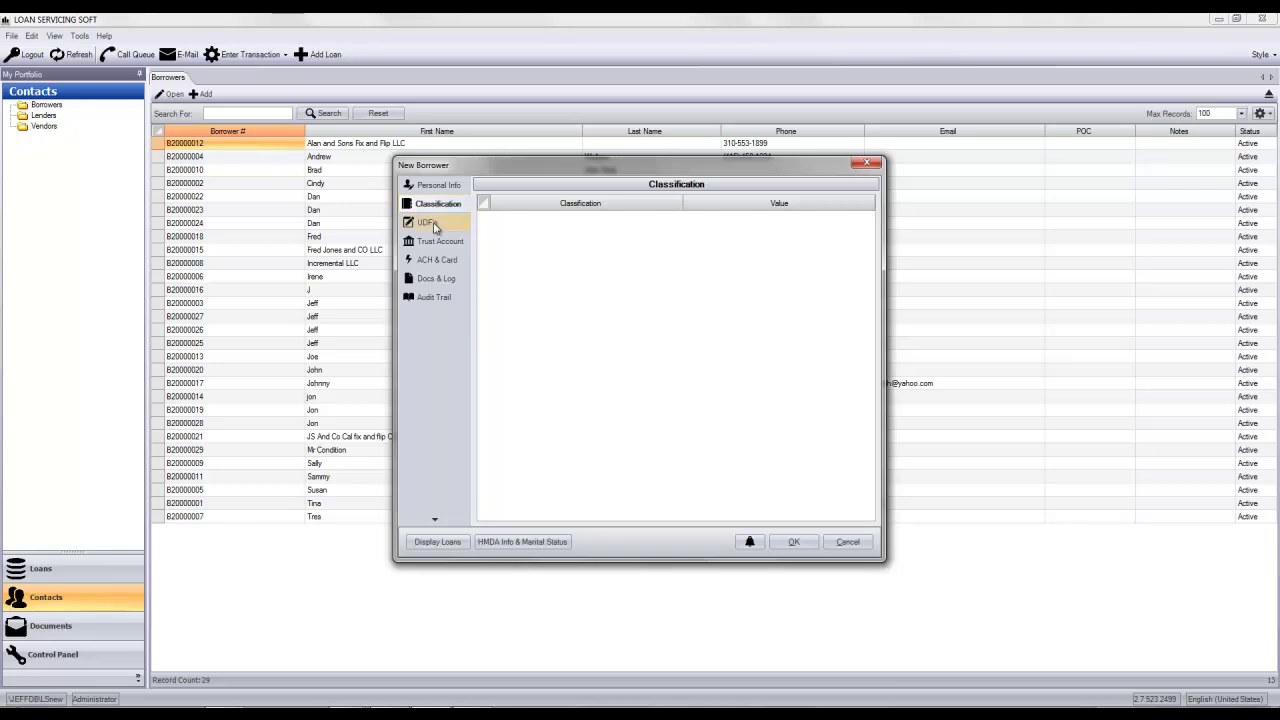
click(434, 225)
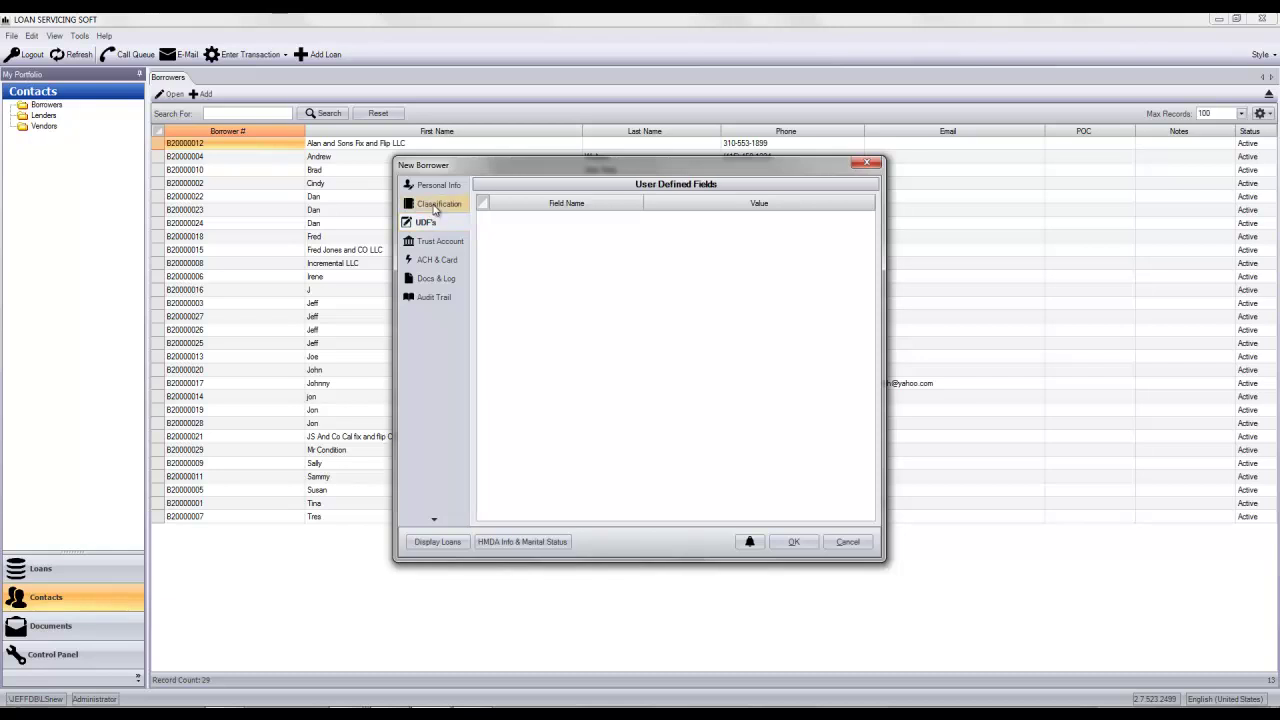
click(436, 206)
click(434, 223)
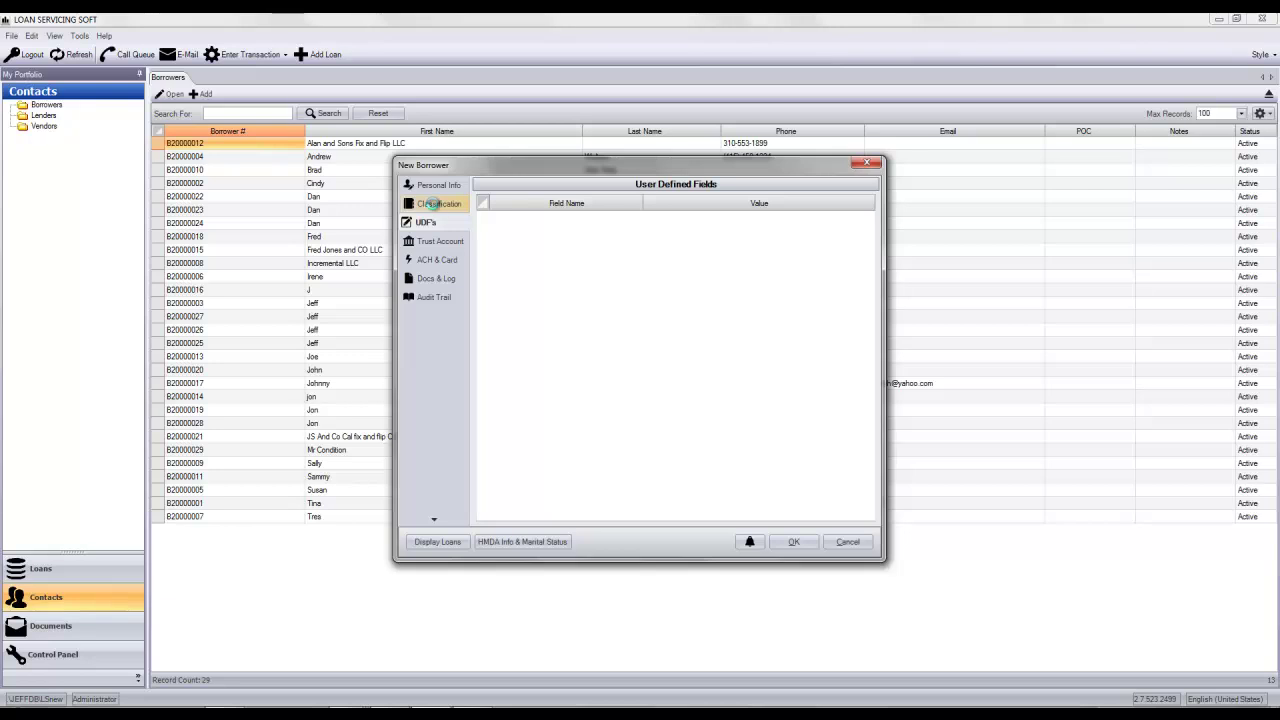
click(436, 205)
click(434, 223)
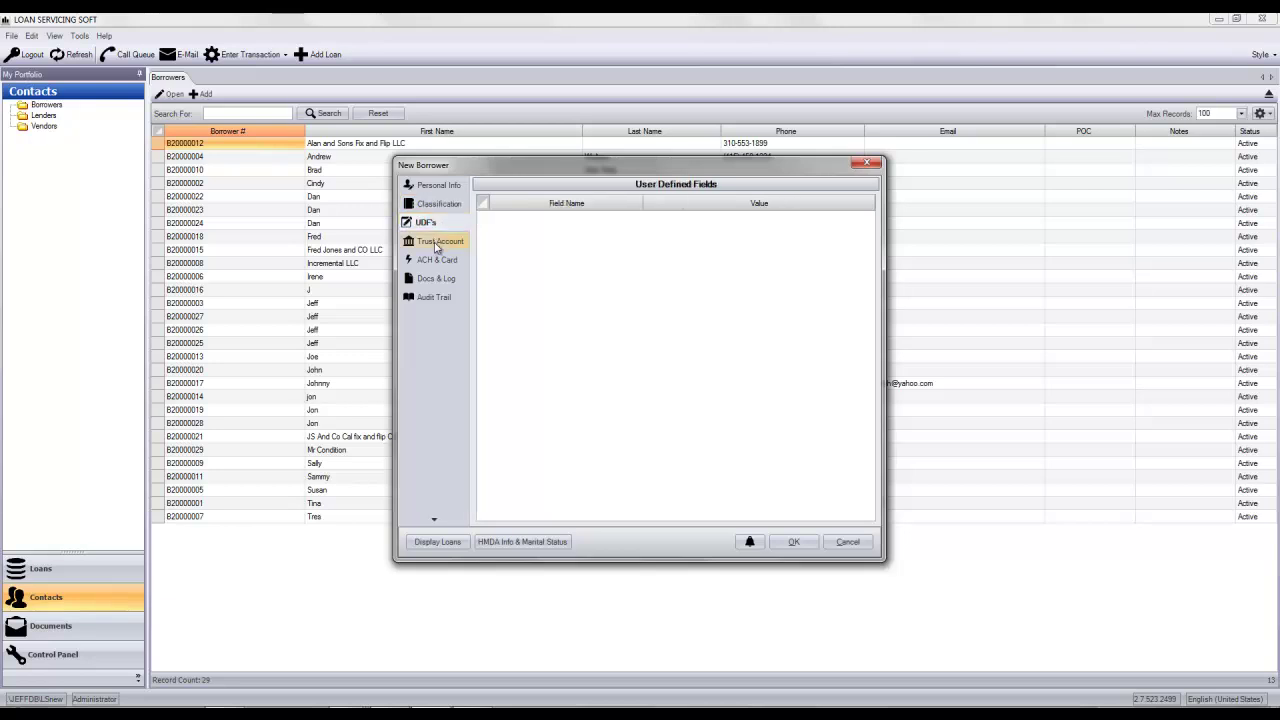
click(436, 246)
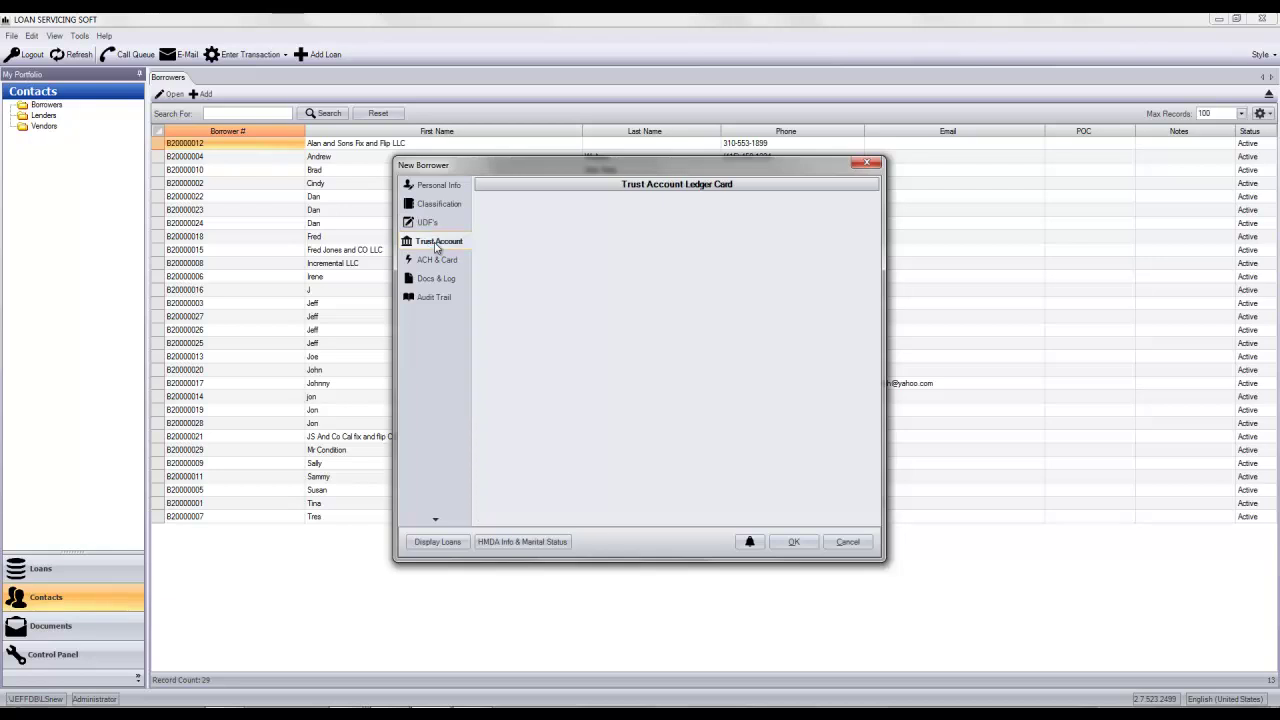
click(437, 262)
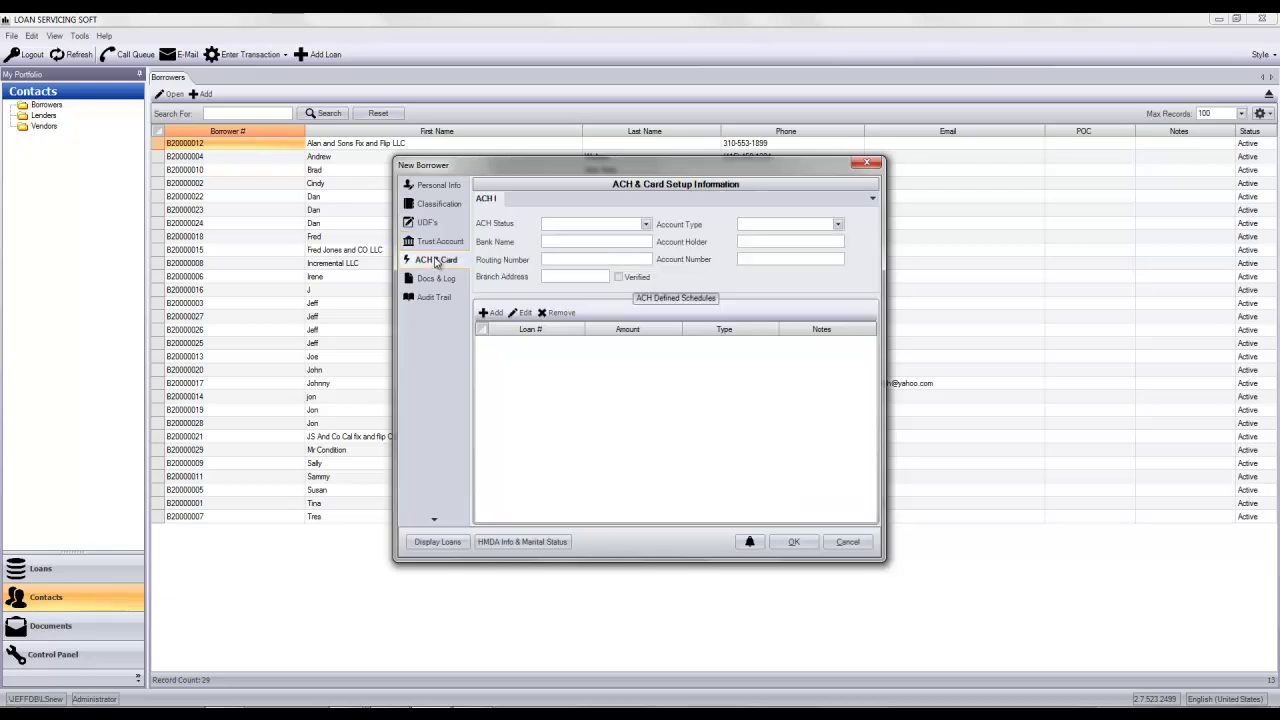
click(437, 279)
click(437, 298)
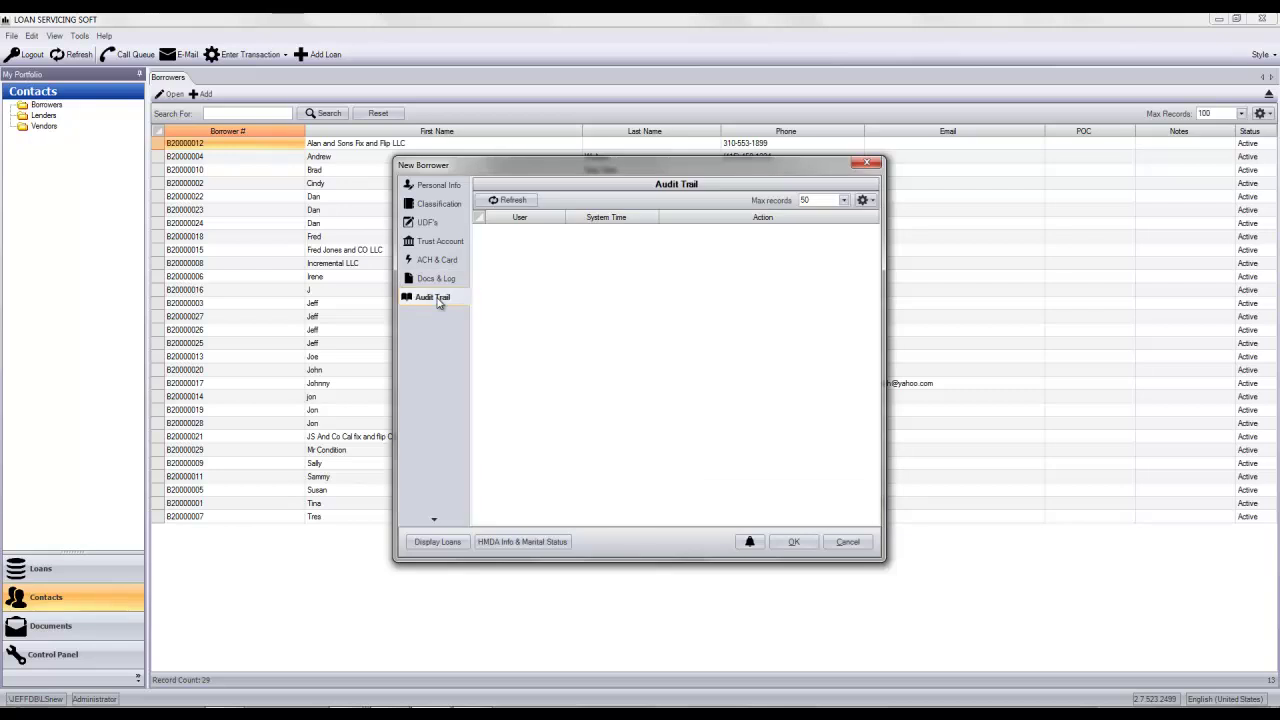
Return to the new borrower's personal information and save the record
click(436, 188)
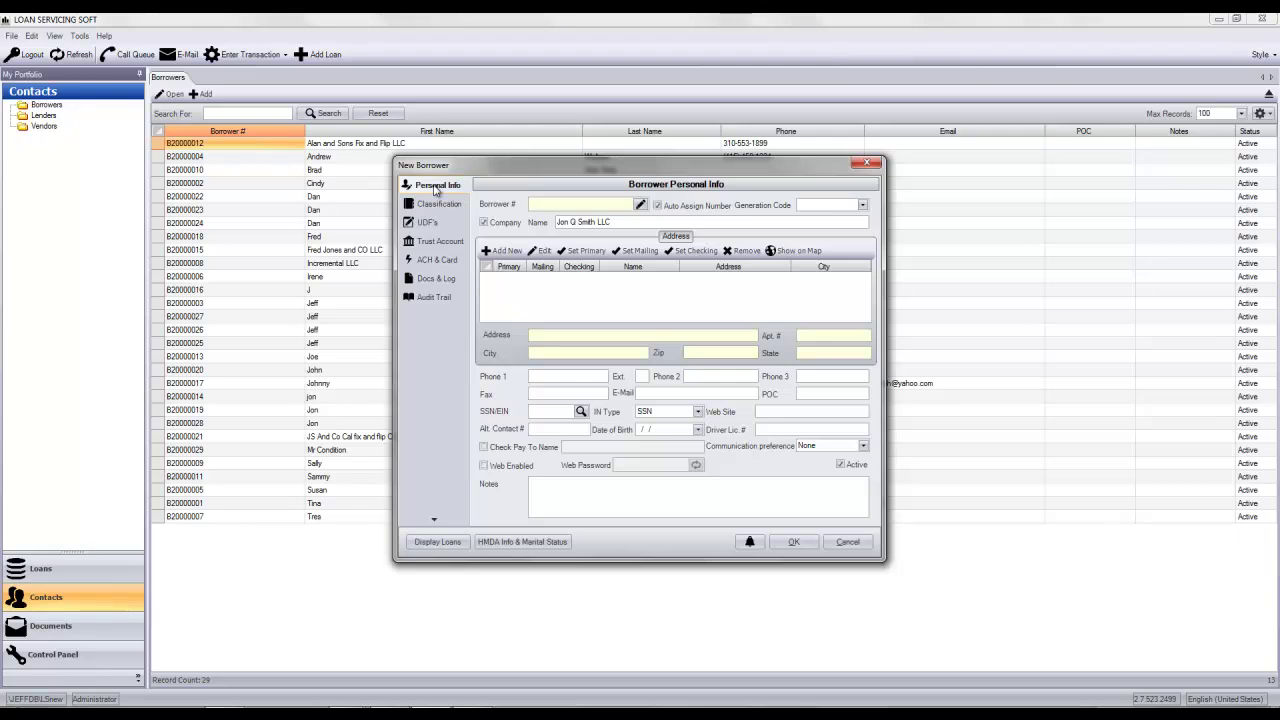
click(790, 540)
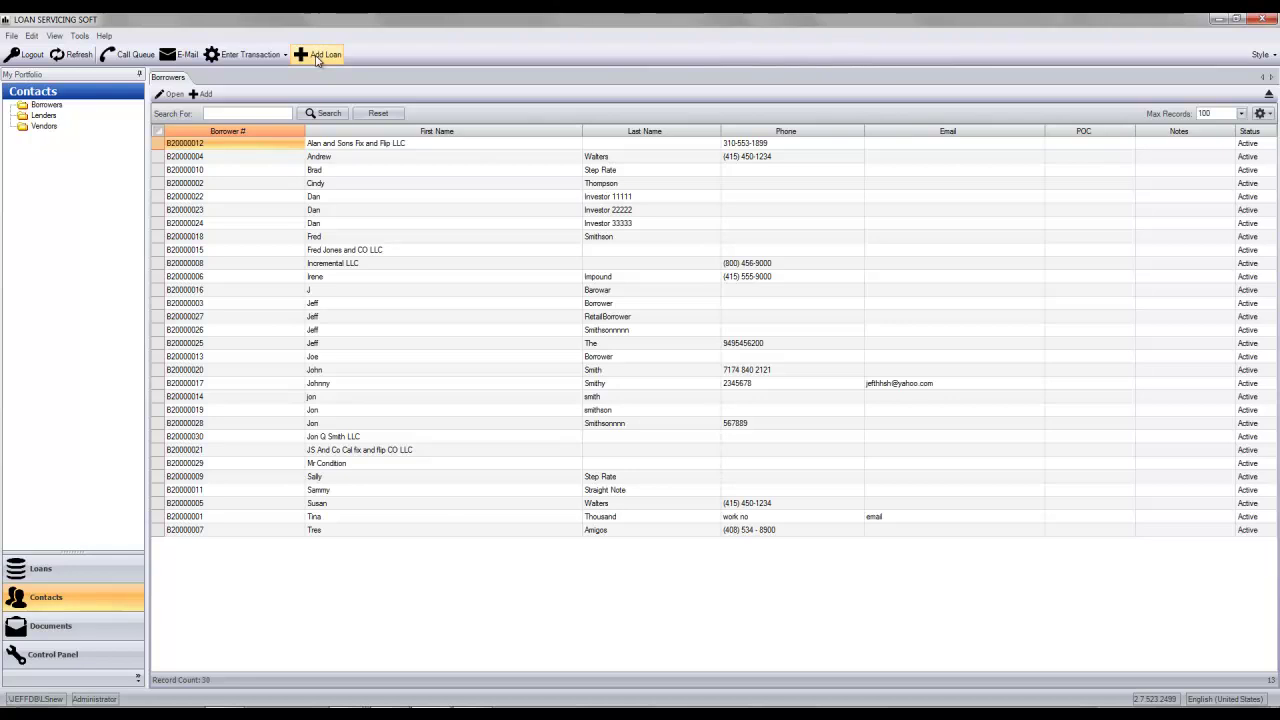
Create a new loan with the preselected entry method and show its borrowers
click(318, 56)
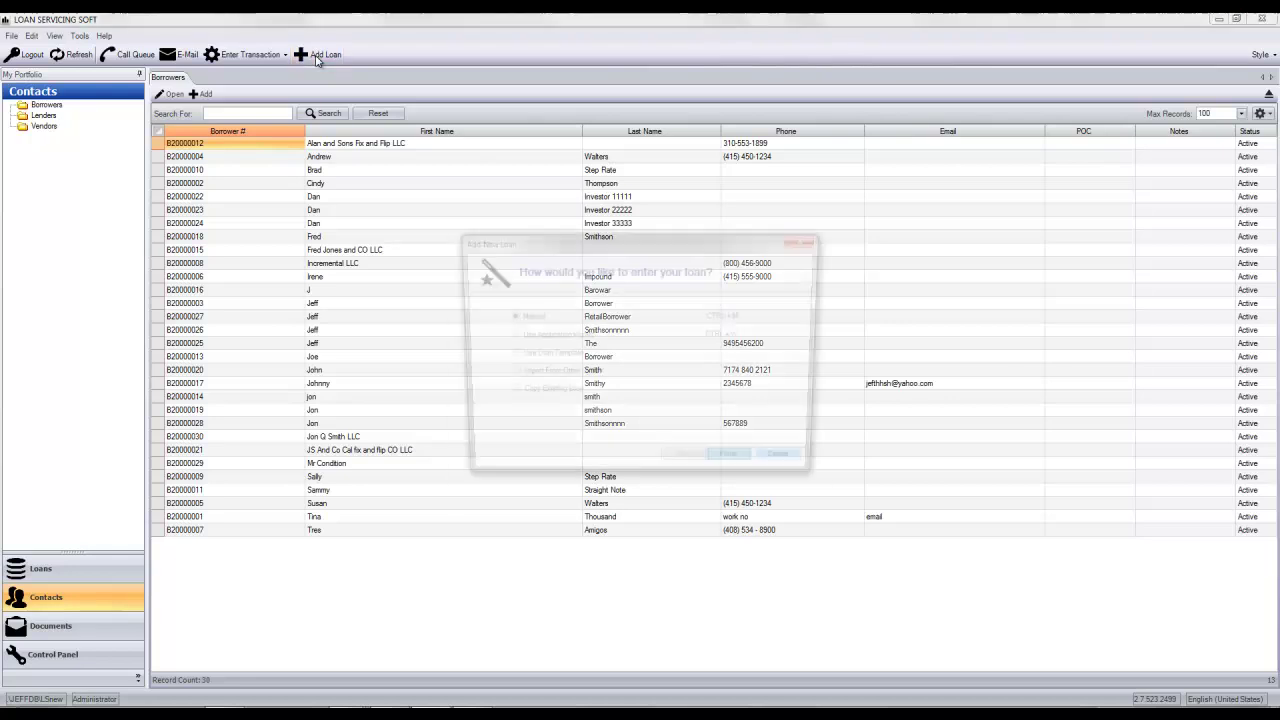
click(737, 466)
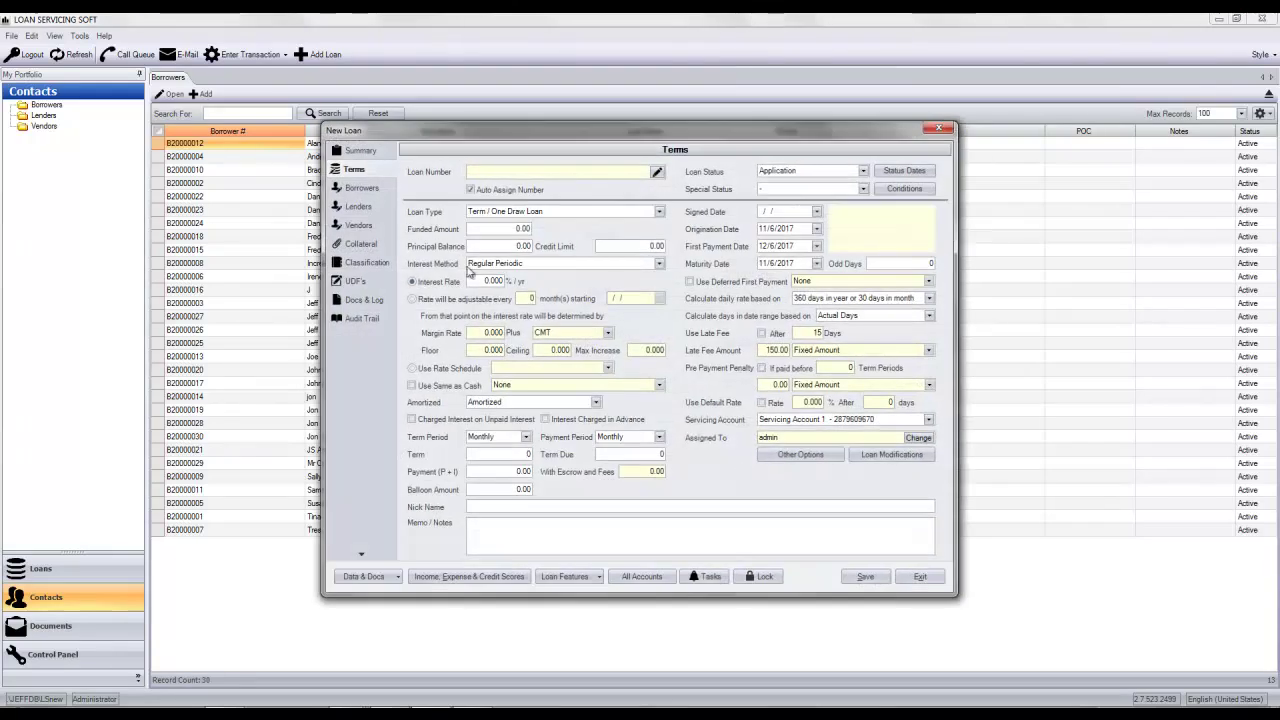
click(362, 188)
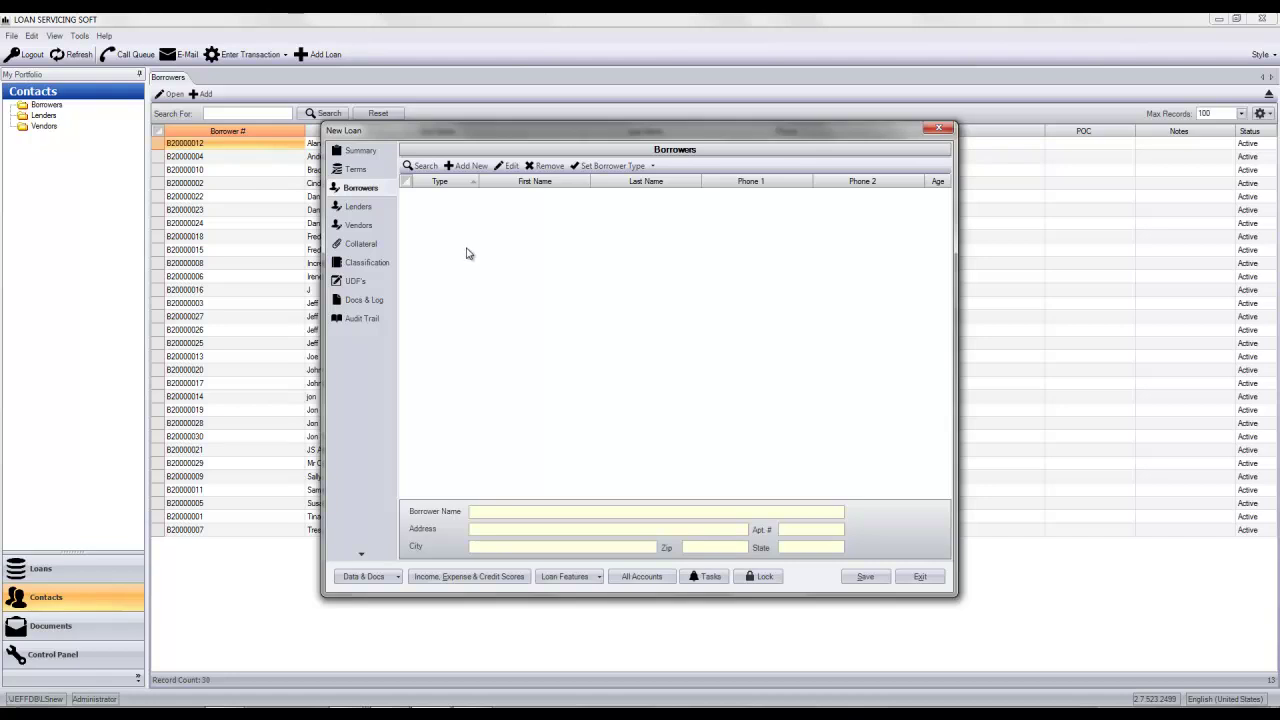
click(466, 165)
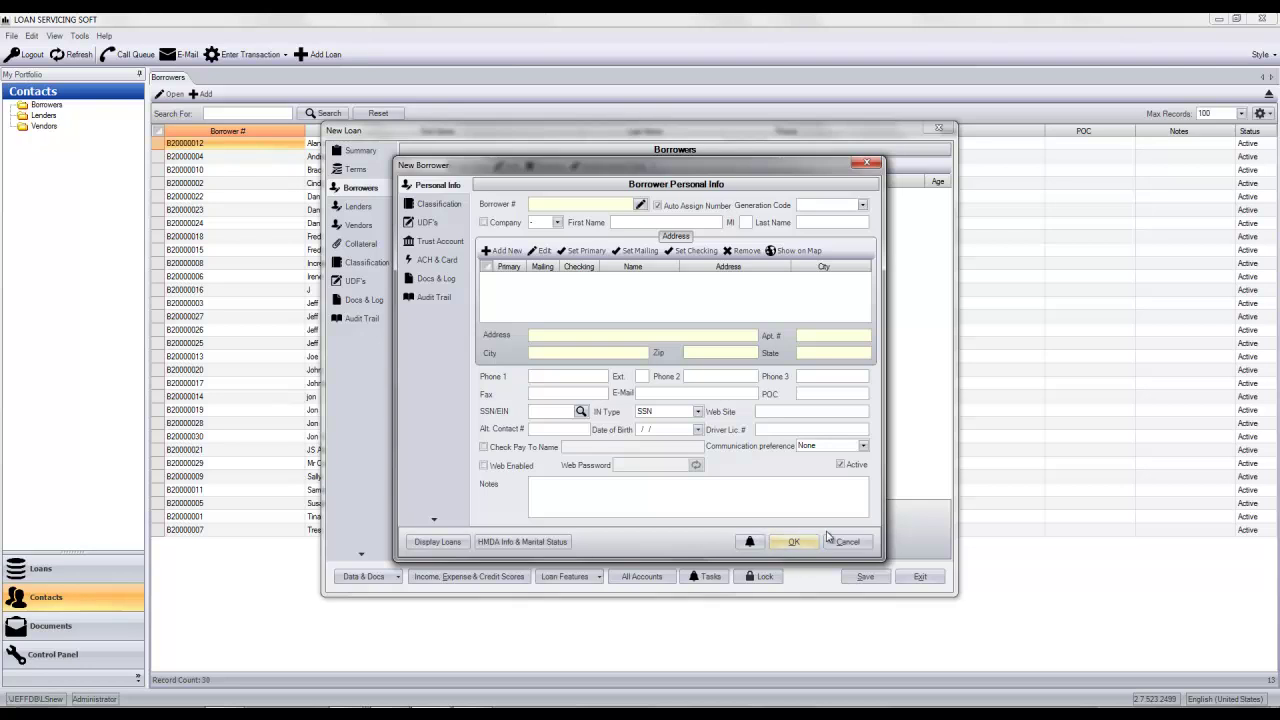
click(841, 543)
click(643, 390)
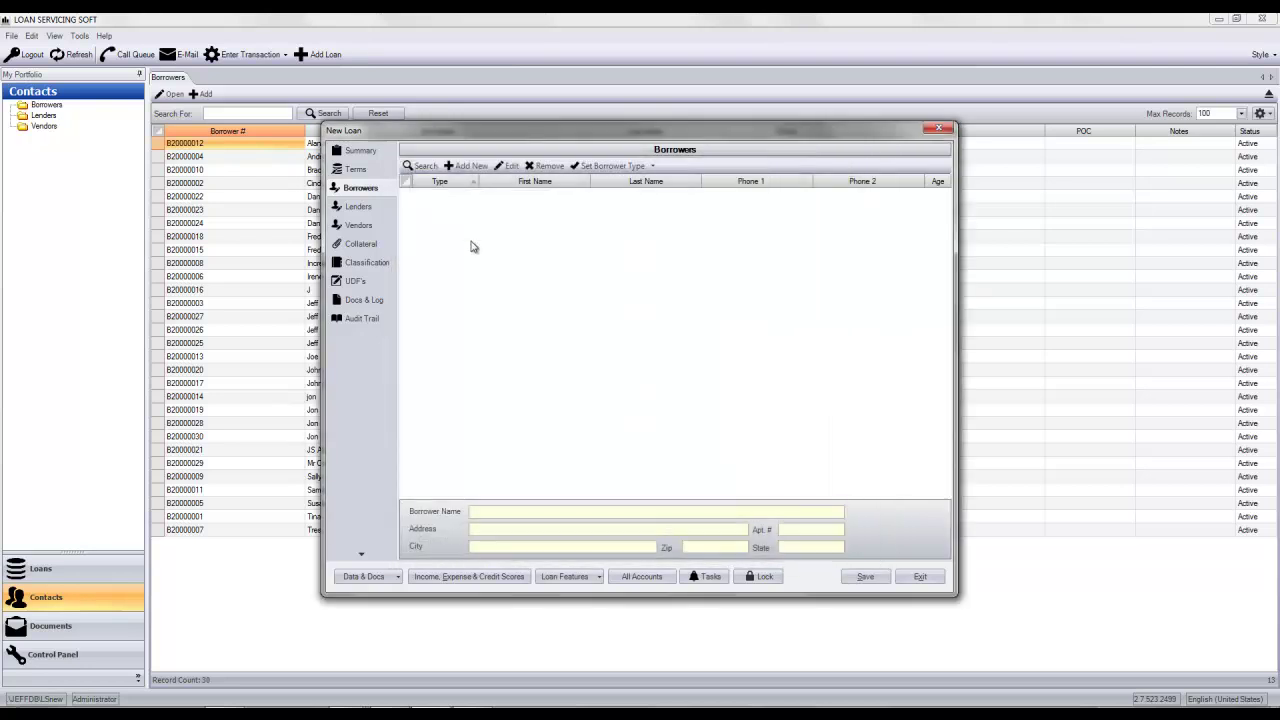
Search the existing borrowers for "jon q" and add Jon Q Smith LLC to the loan
click(420, 166)
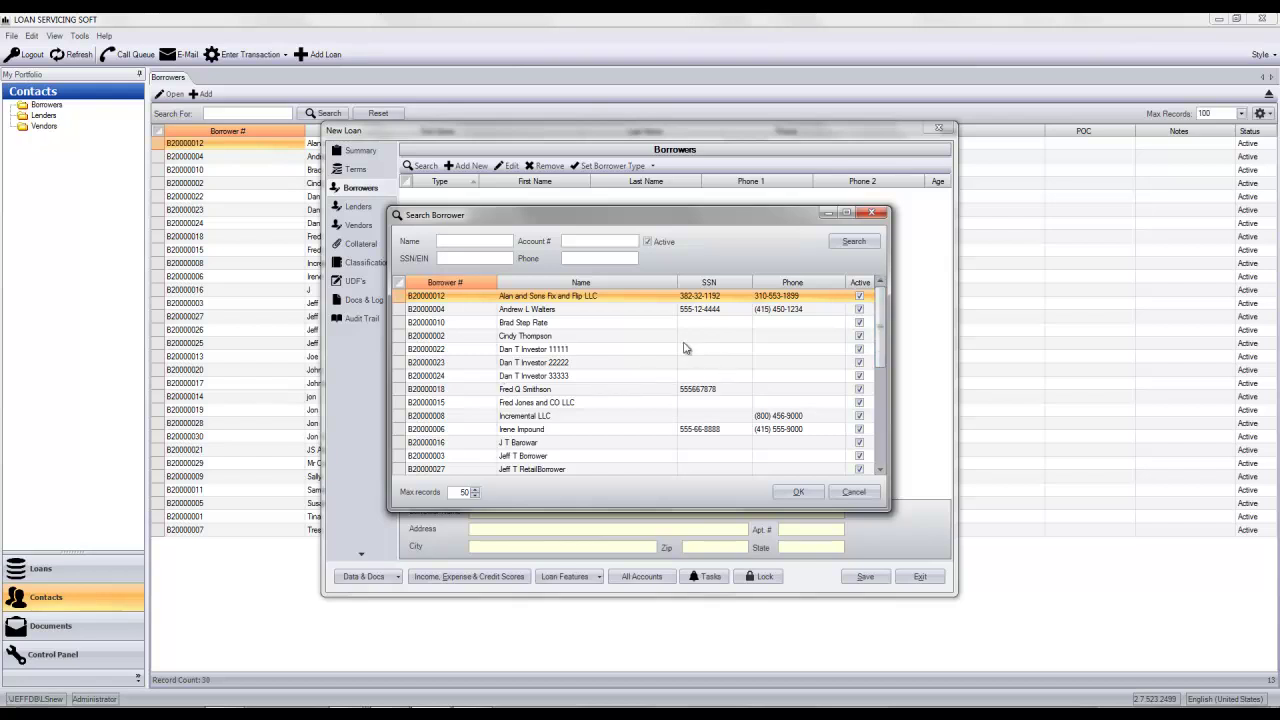
click(504, 241)
text(jon q)
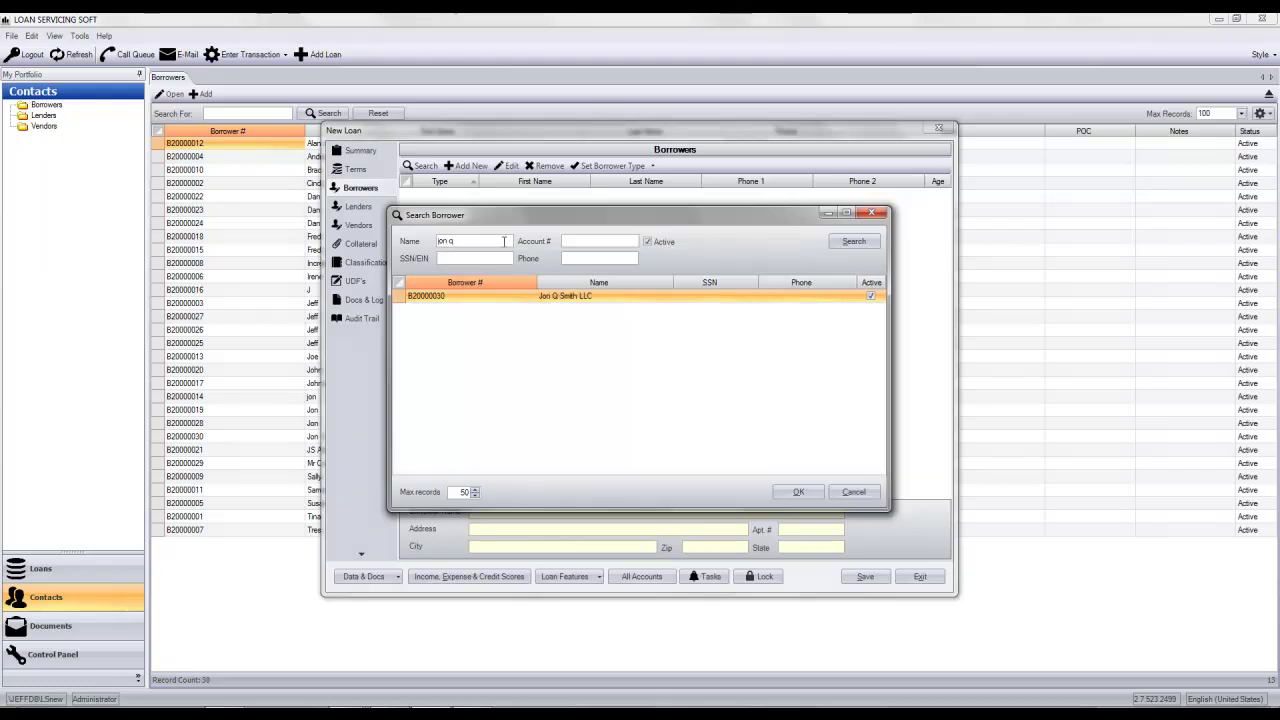
double_click(508, 296)
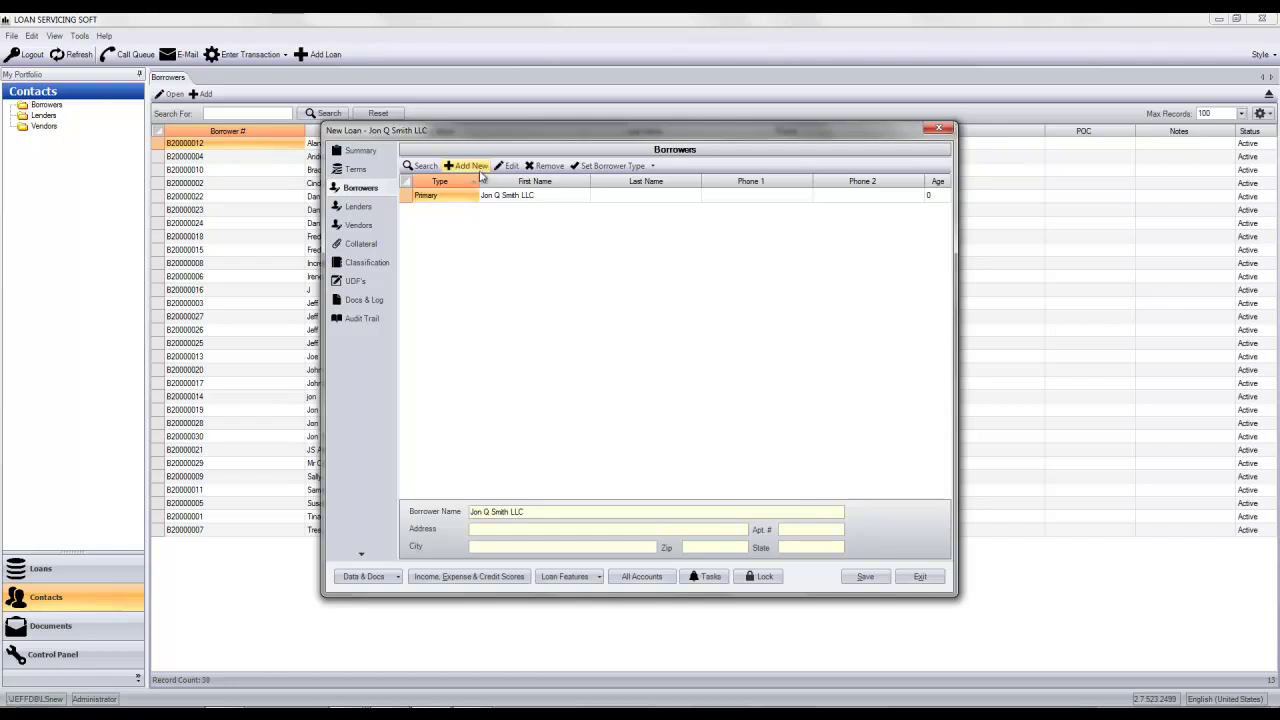
Clear the name filter in the borrower search and add the individual listed directly below Alan and Sons Fix and Flip LLC
click(421, 166)
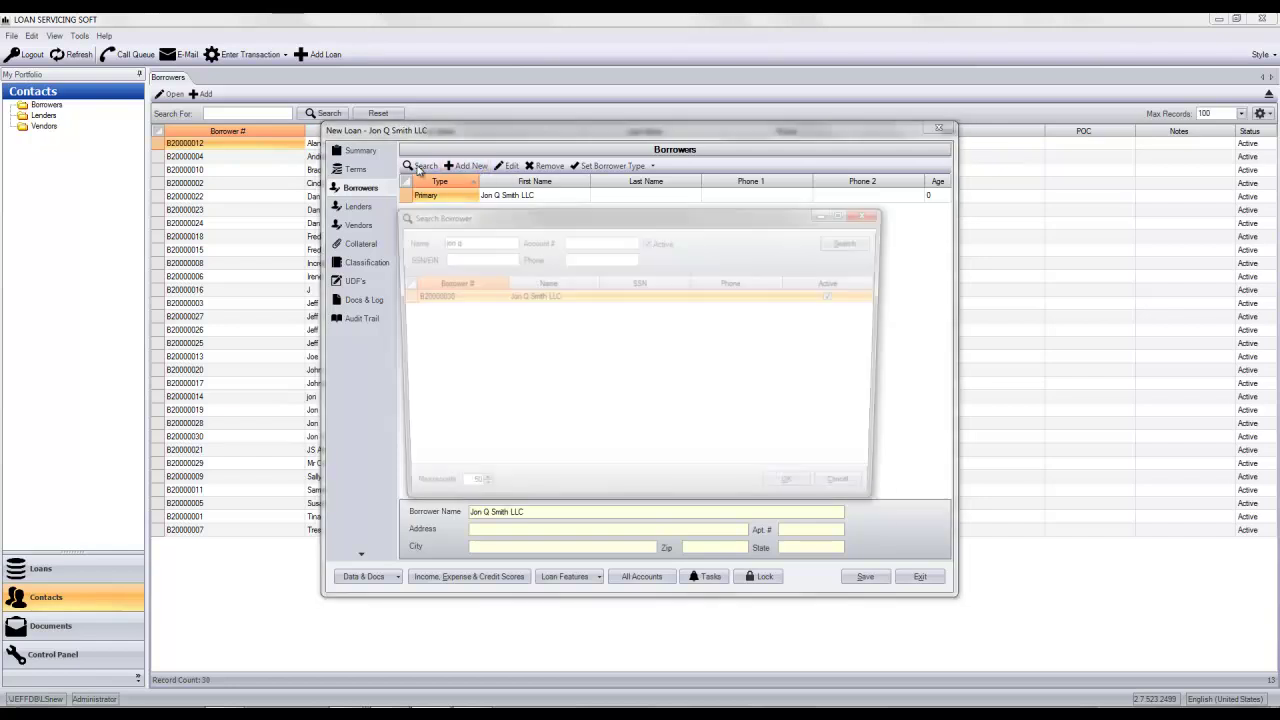
key(ctrl+a)
key(BackSpace)
key(Return)
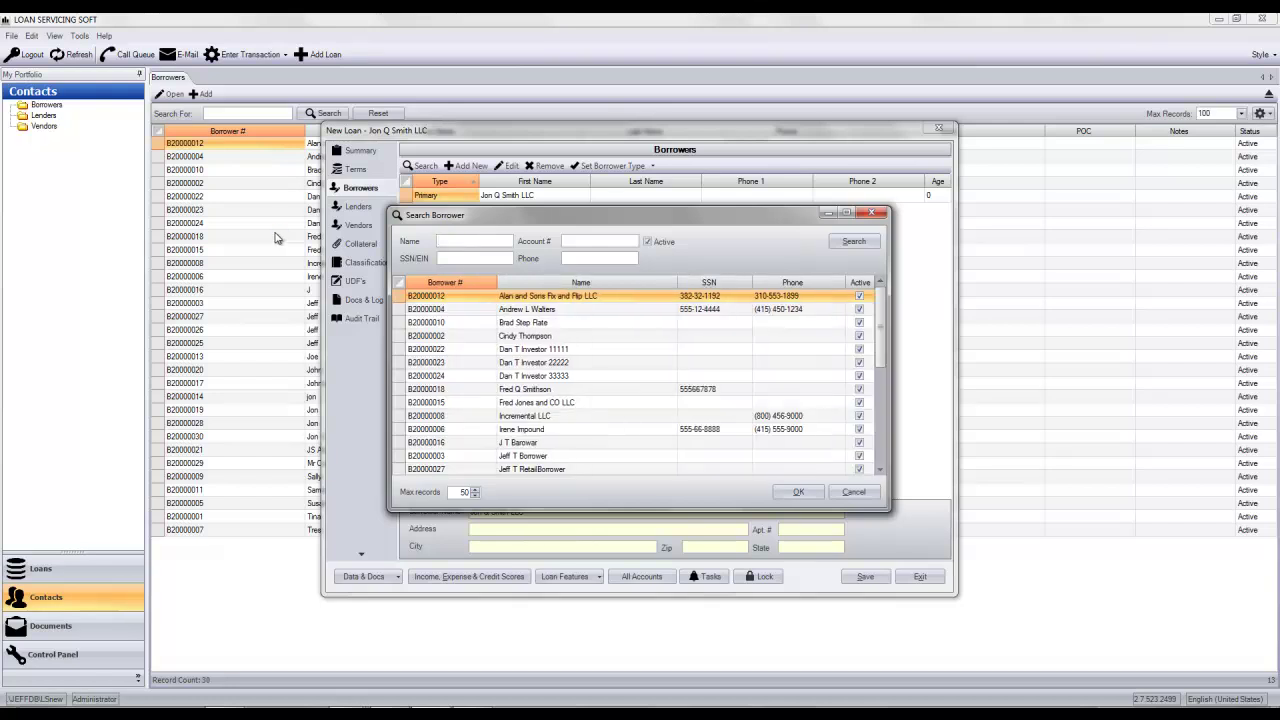
double_click(453, 309)
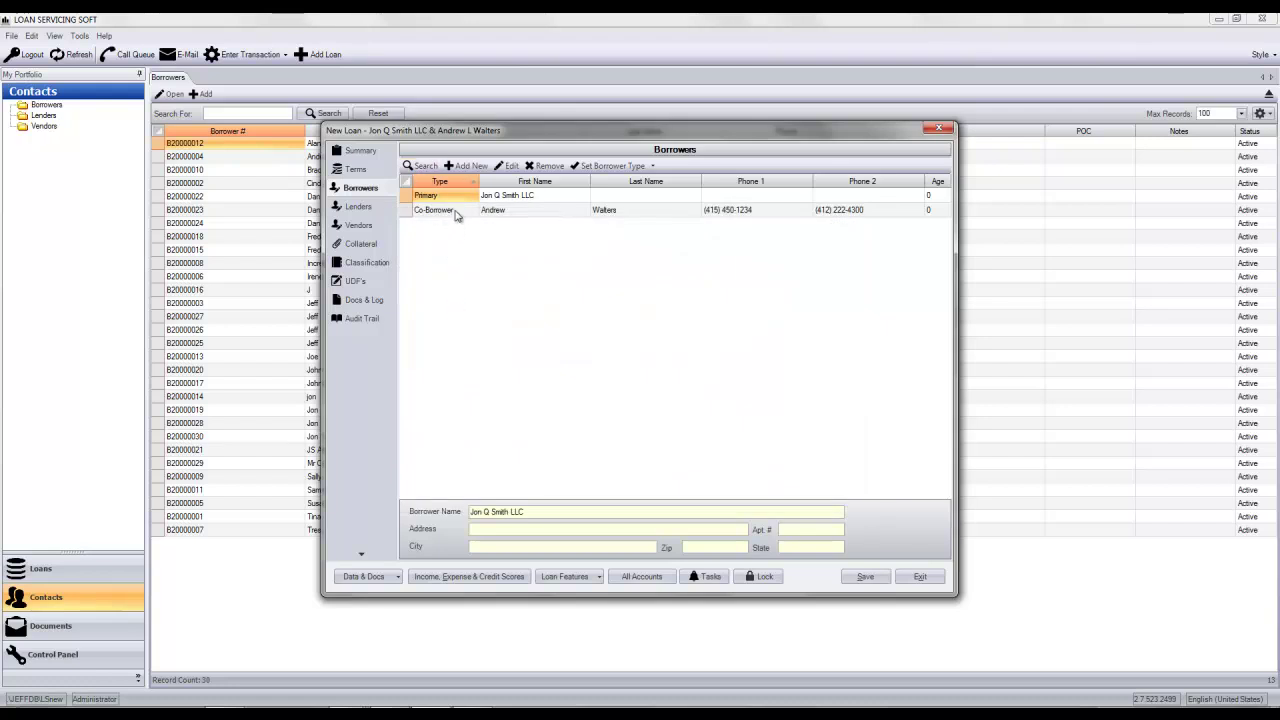
Set the borrower type of the loan's second borrower to Guarantor
click(456, 213)
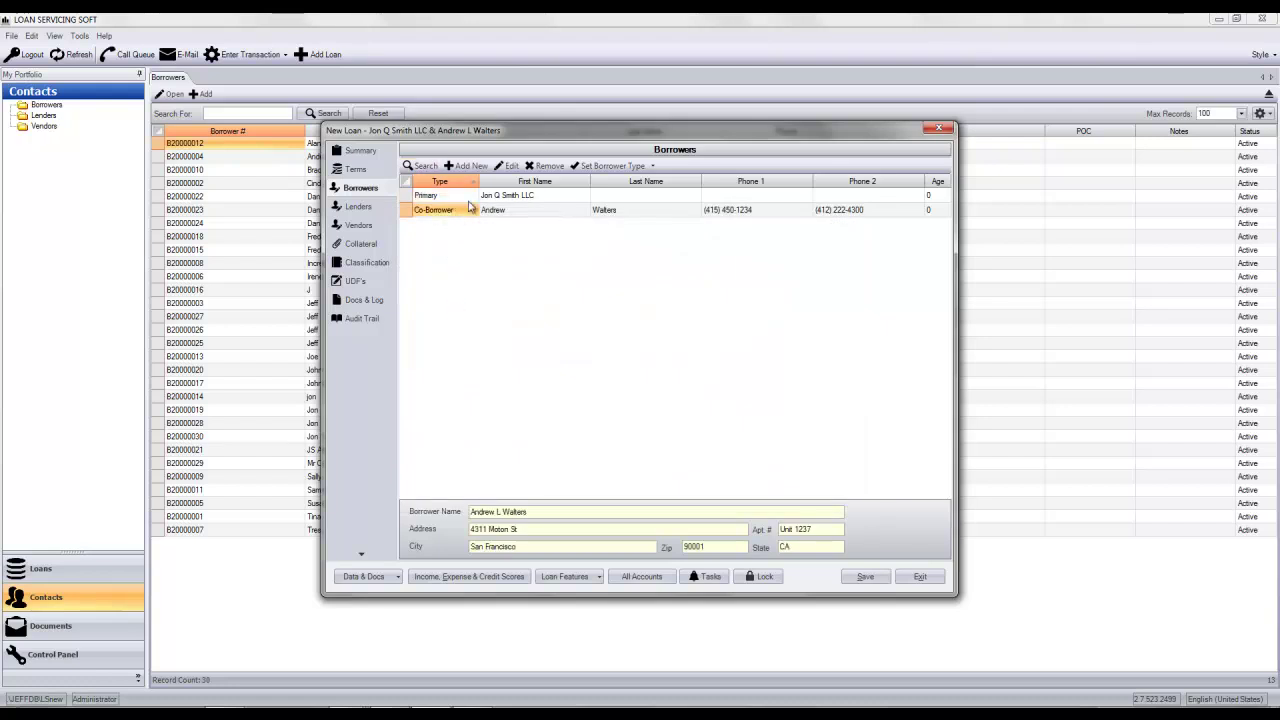
click(589, 167)
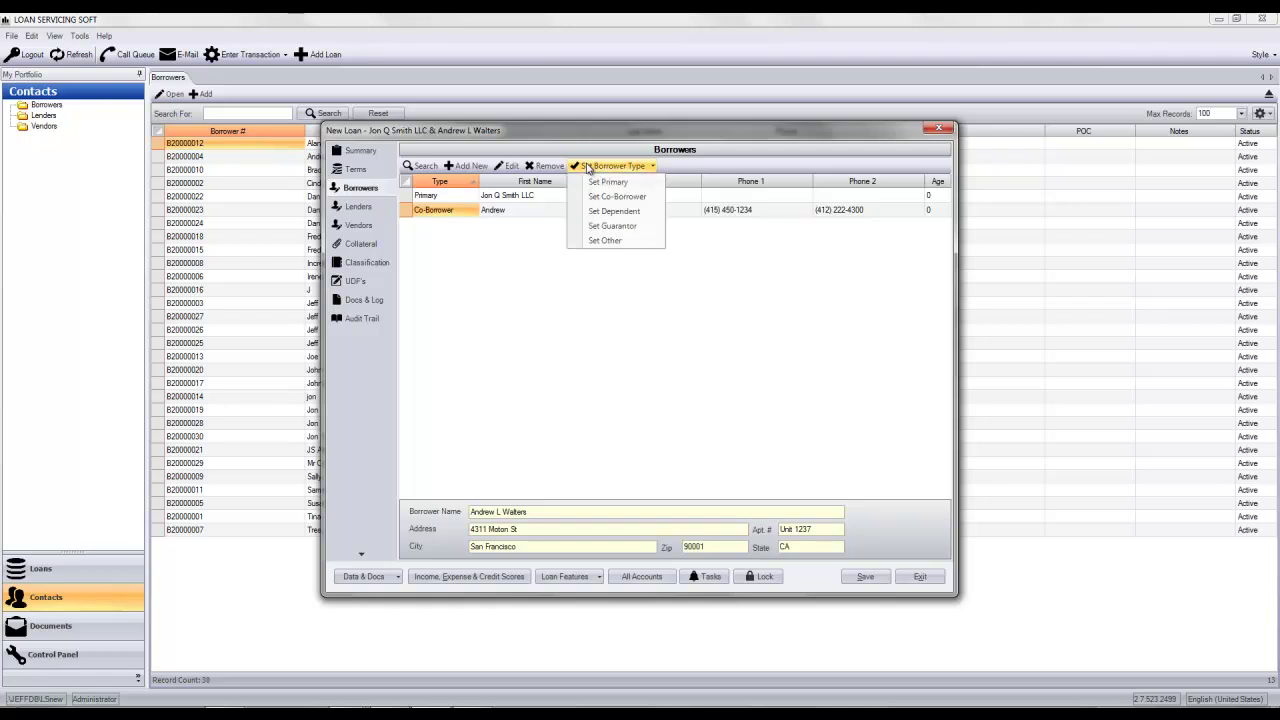
click(608, 225)
Add the individual listed directly below Incremental LLC to the loan and set the type to Co-Borrower
click(422, 165)
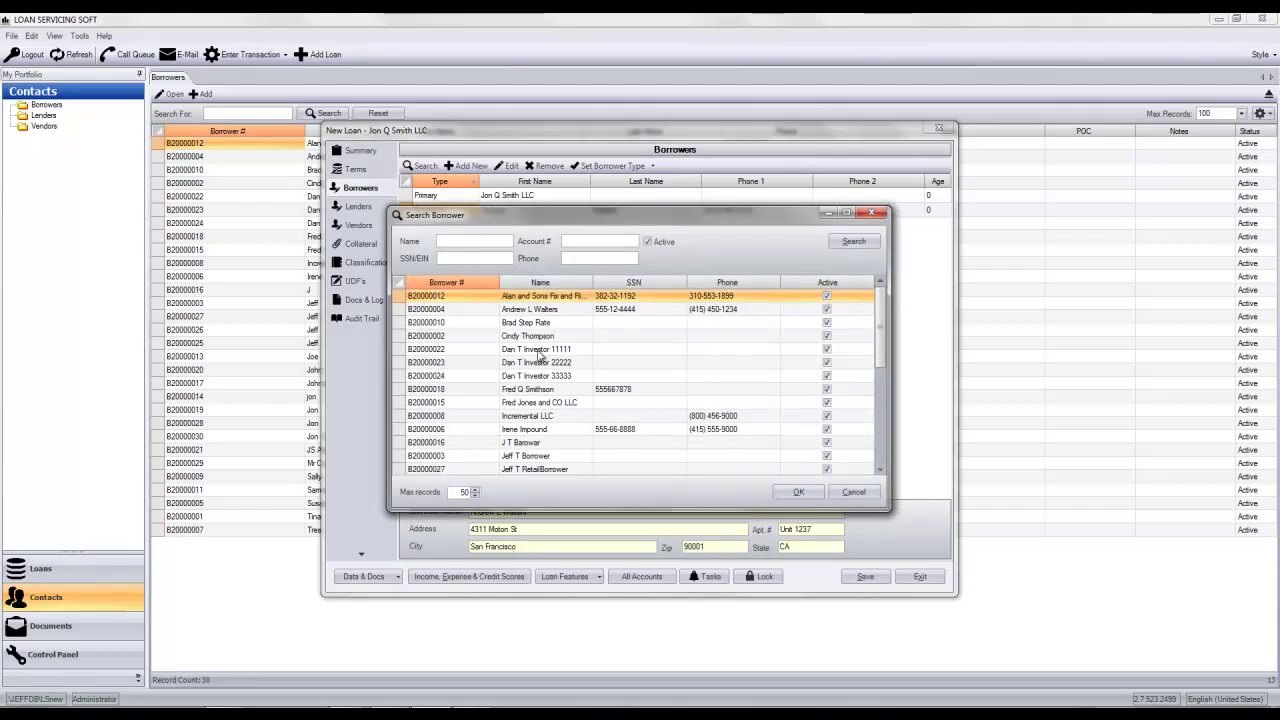
double_click(545, 430)
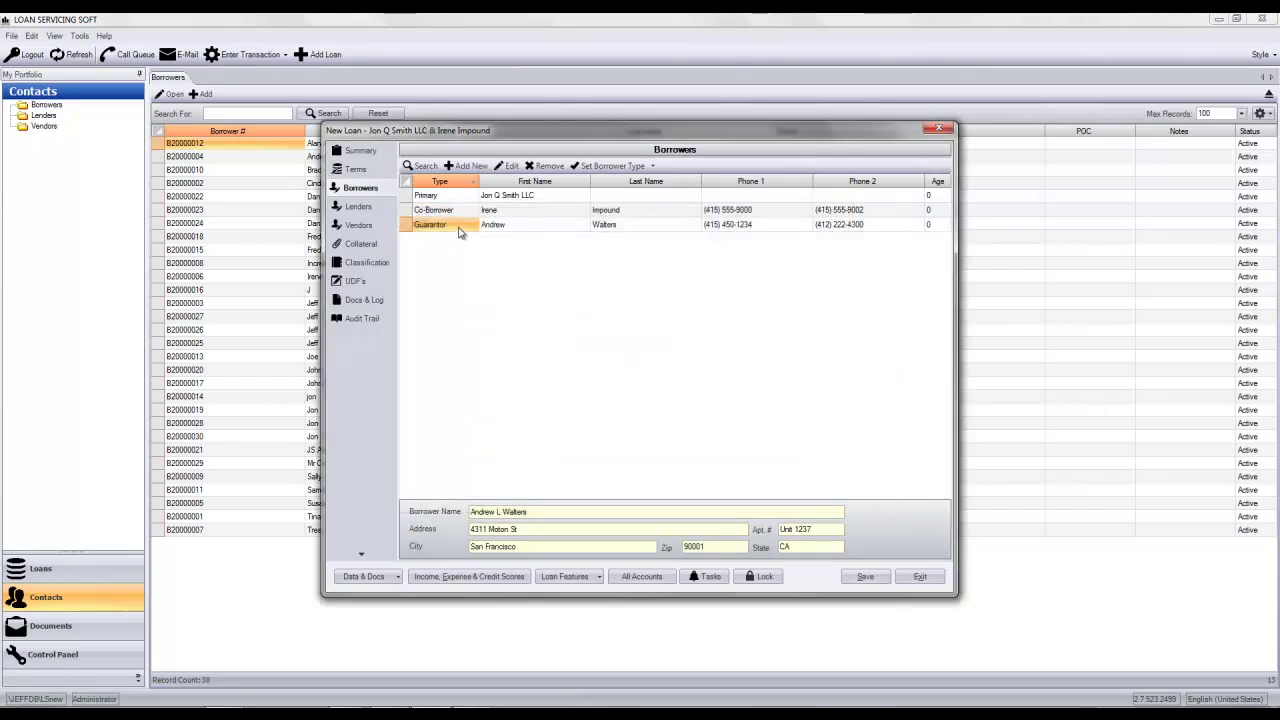
click(450, 211)
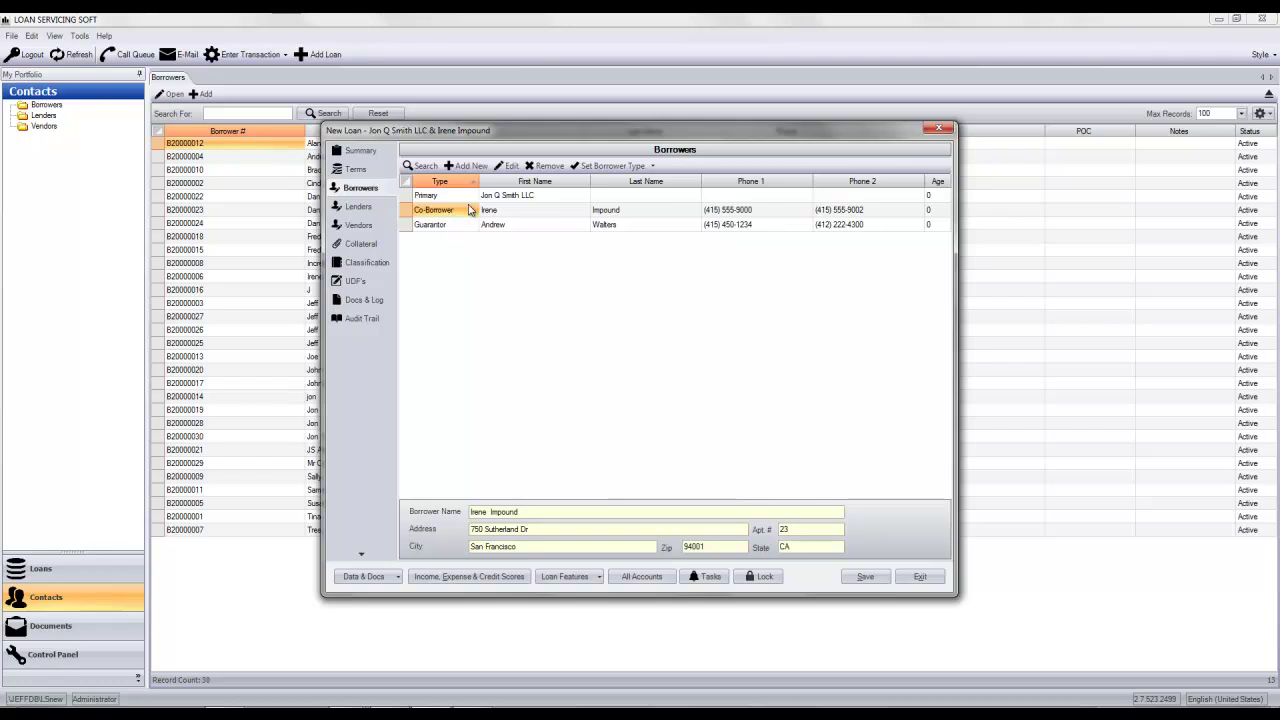
click(600, 166)
click(601, 195)
Check the name and address details of the loan's primary borrower, co-borrower and guarantor one by one
click(492, 197)
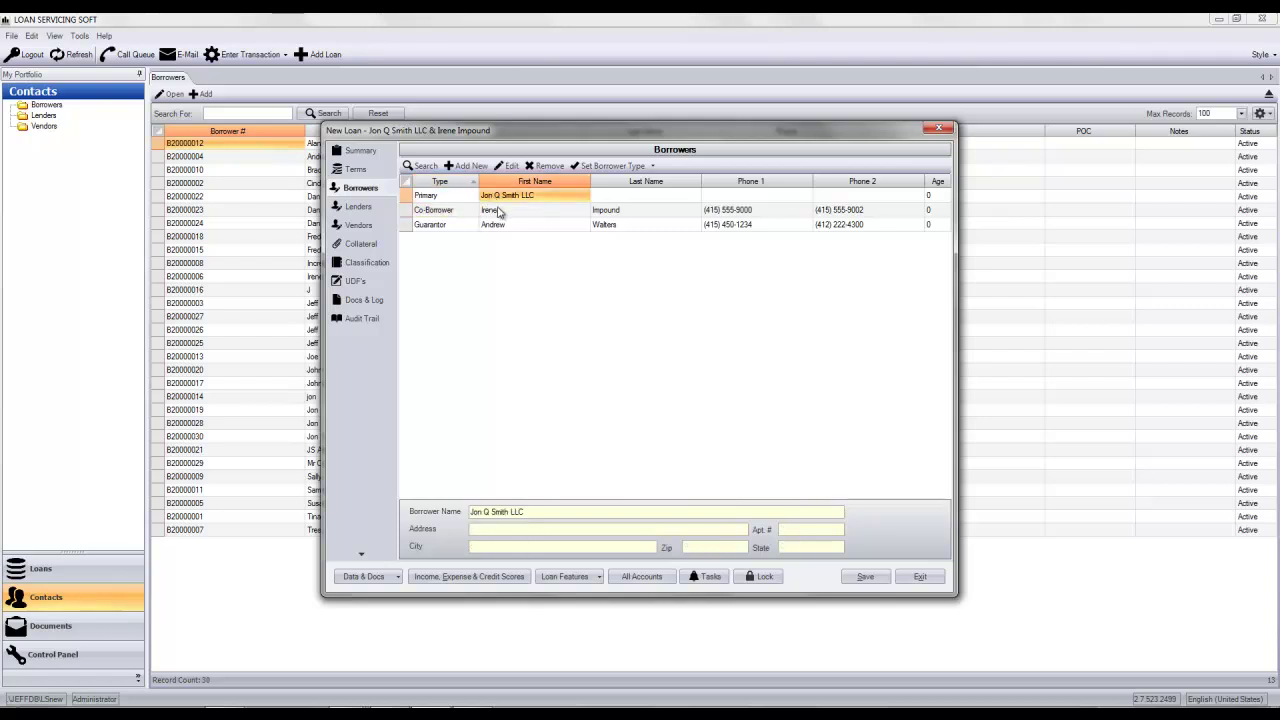
click(498, 212)
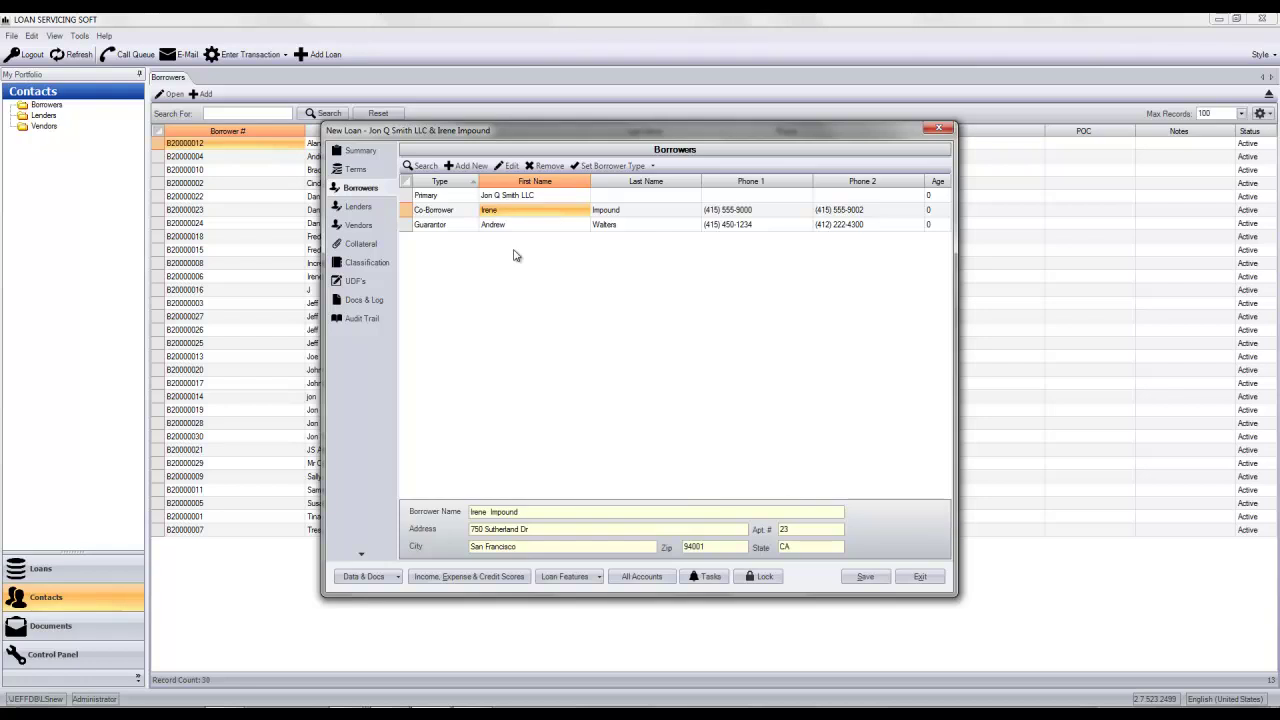
click(495, 226)
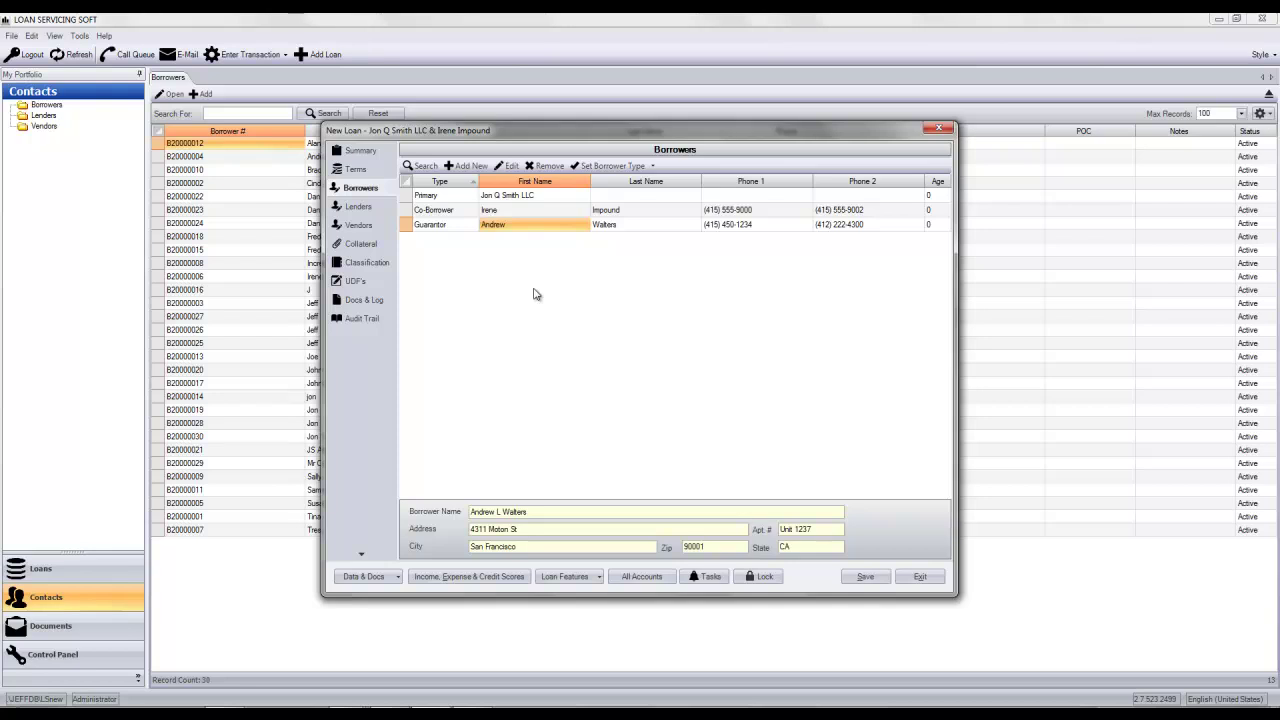
View the guarantor's borrower record without changing it and look over the available borrower types
double_click(470, 226)
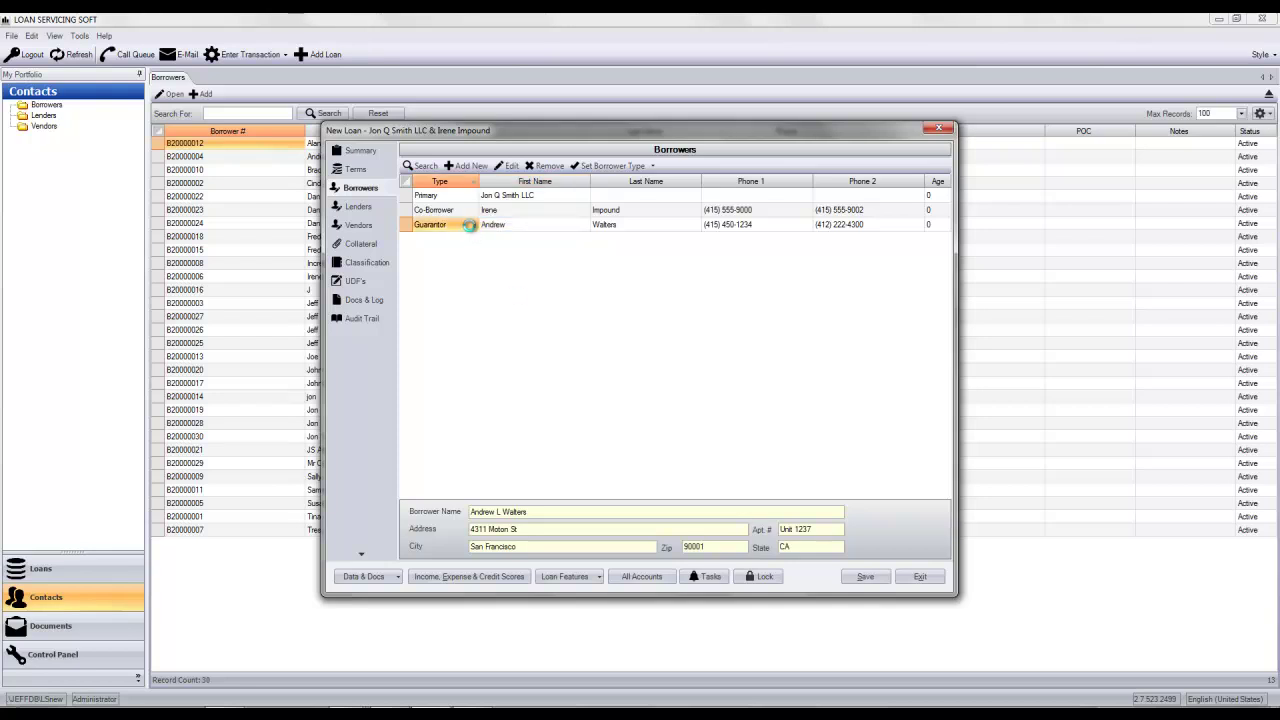
click(840, 542)
click(634, 167)
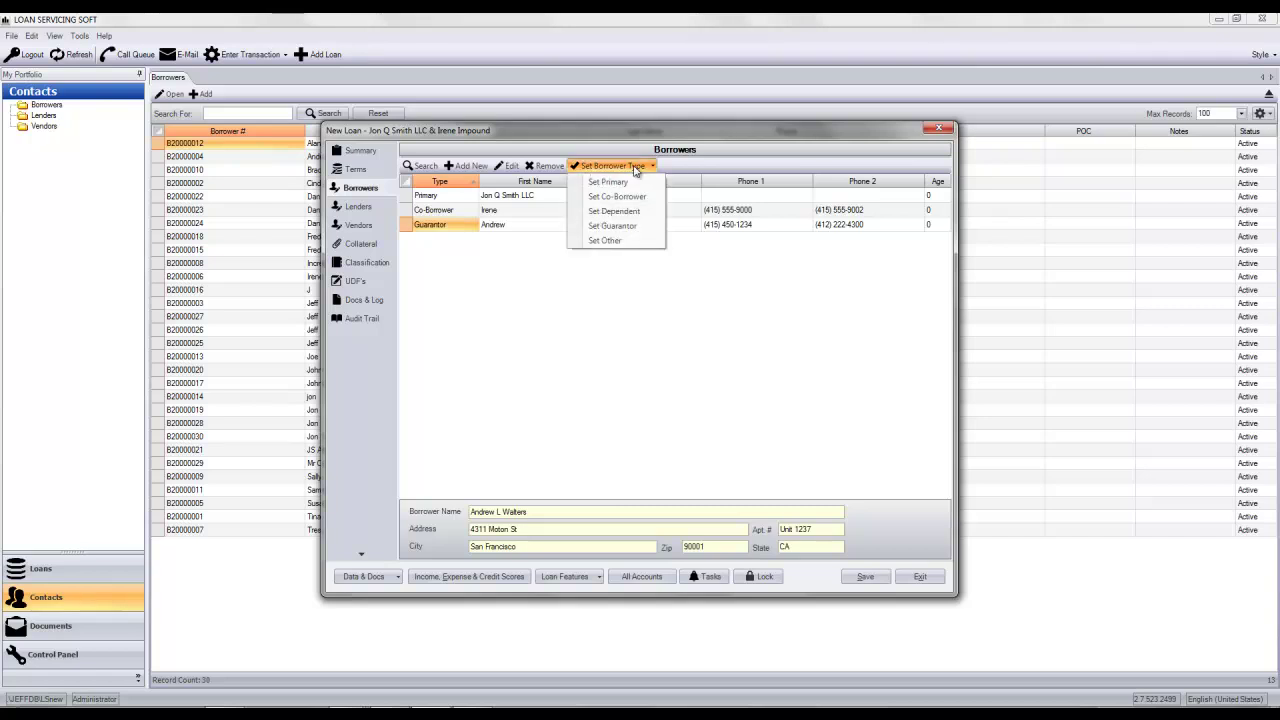
click(636, 271)
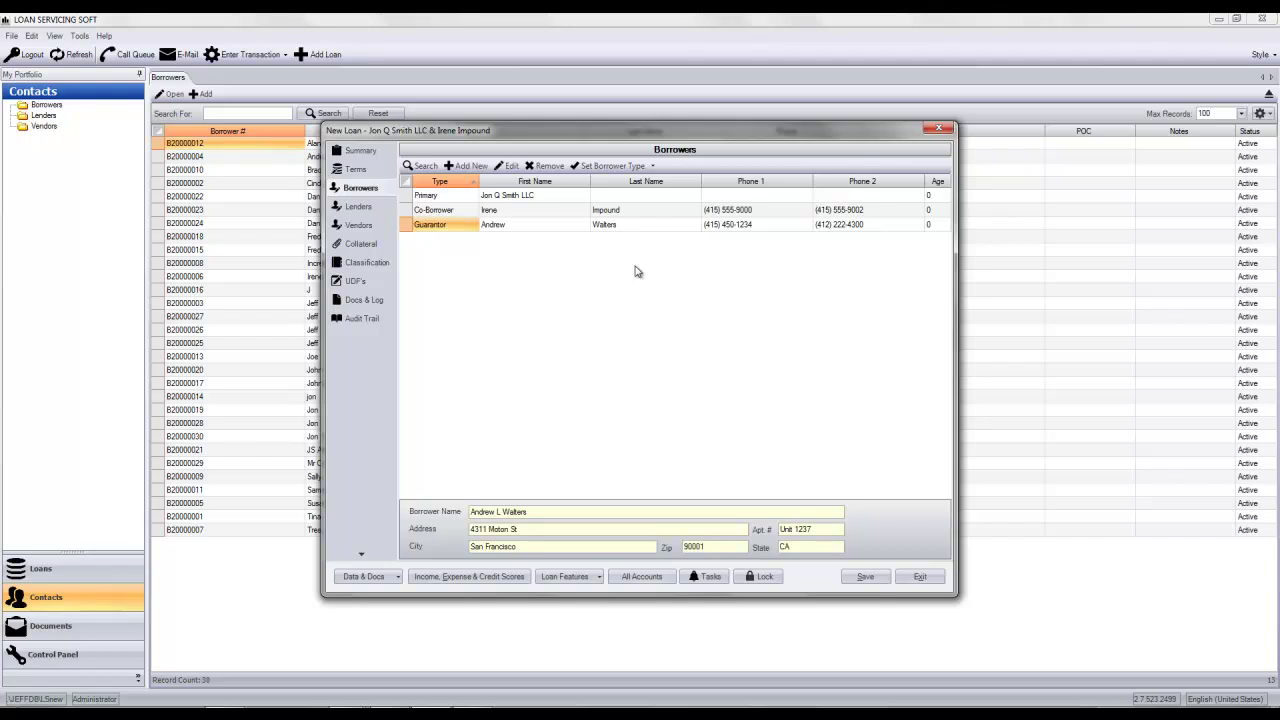